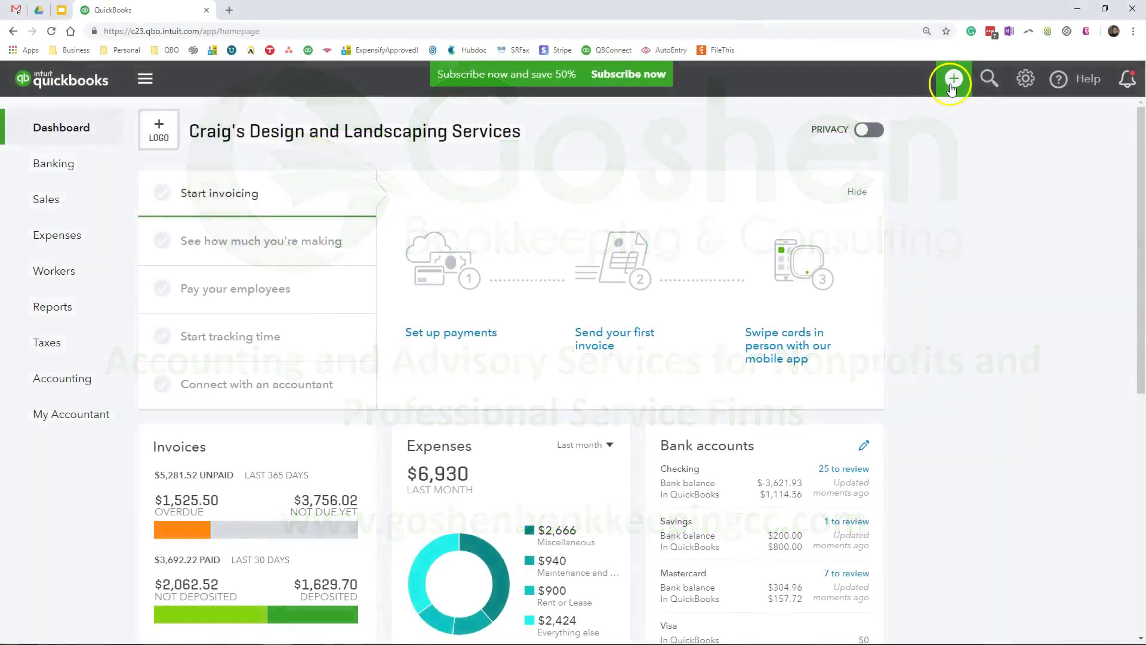
Start a Pay Bills payment from Checking dated 01/30/2019, keeping Print later checked
click(951, 83)
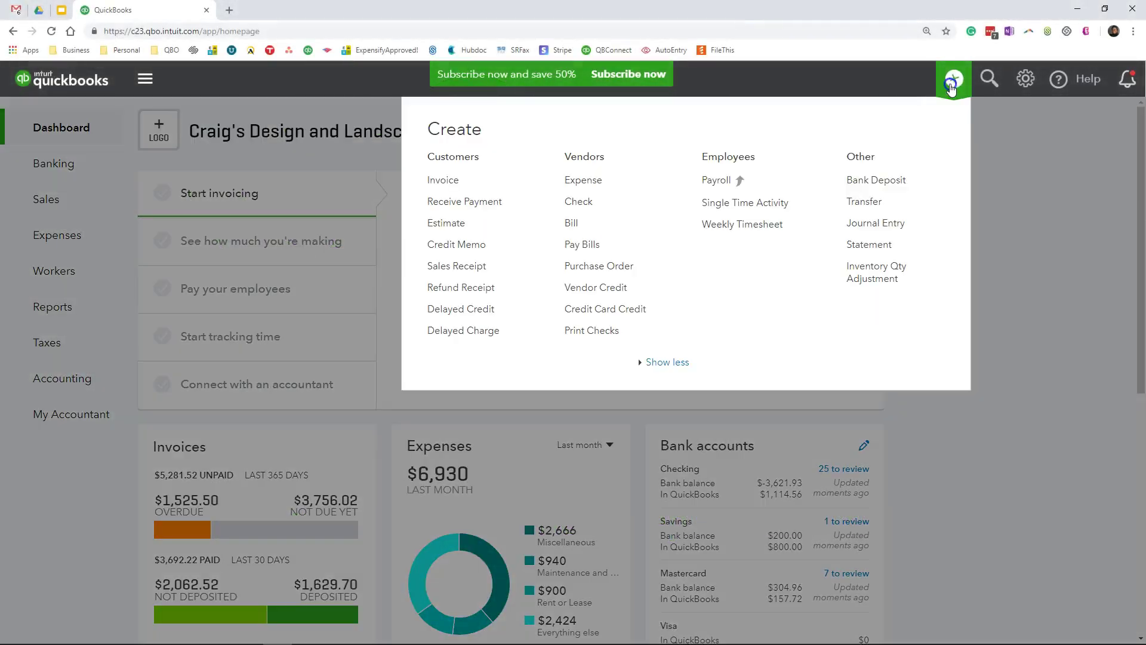
click(592, 245)
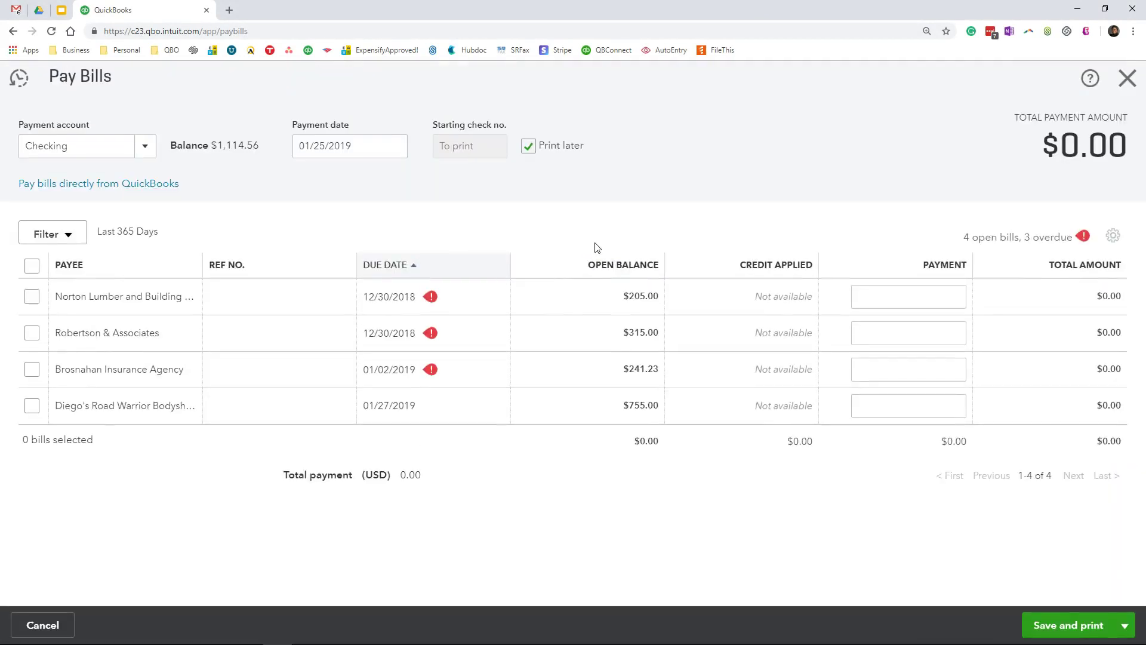
click(143, 147)
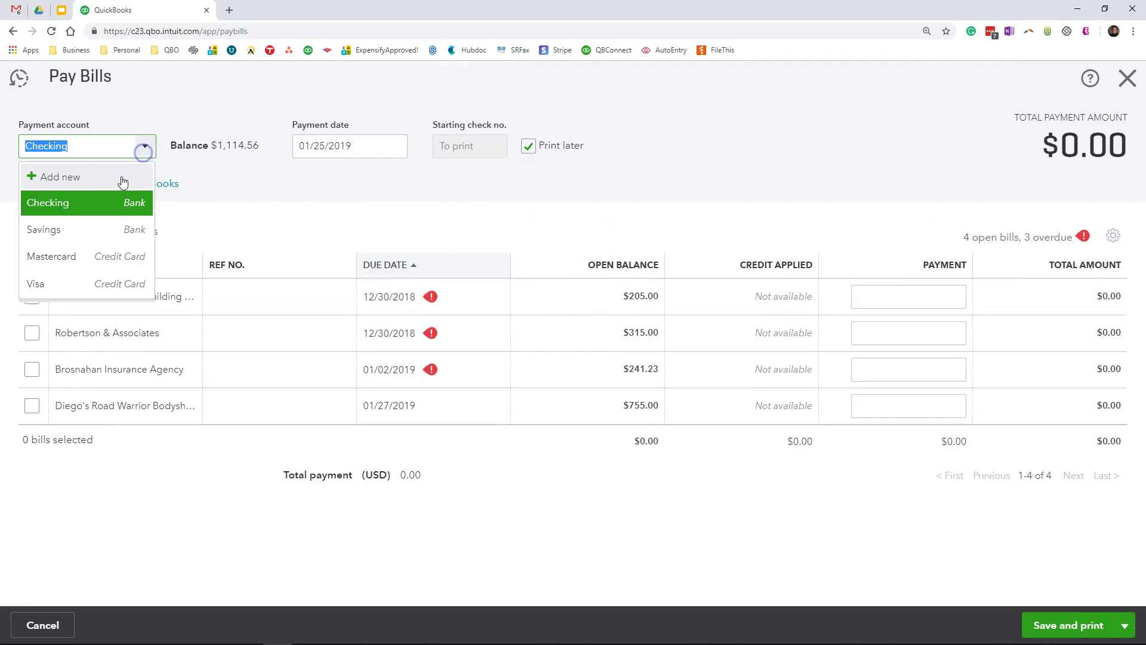
click(94, 204)
click(393, 148)
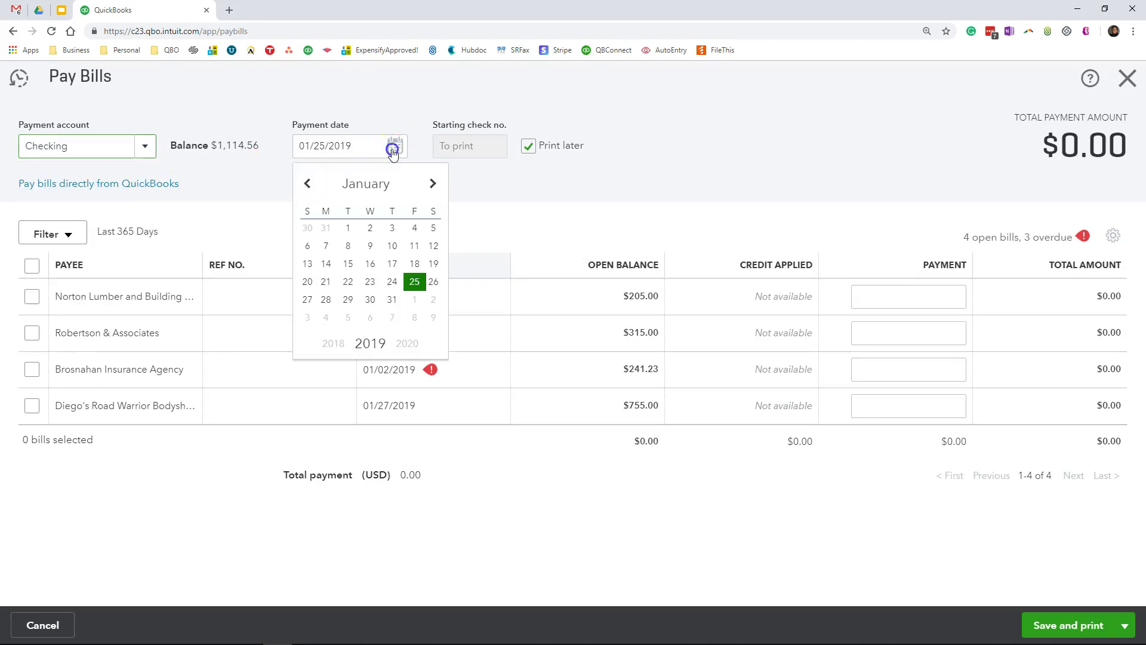
click(370, 299)
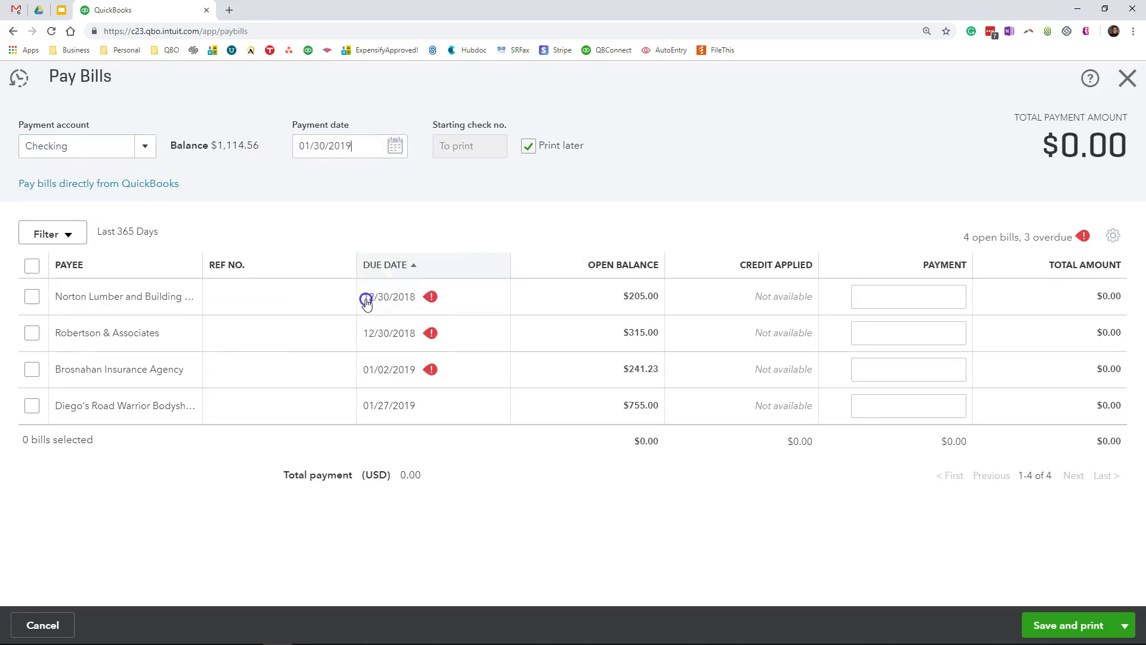
click(529, 147)
double_click(442, 146)
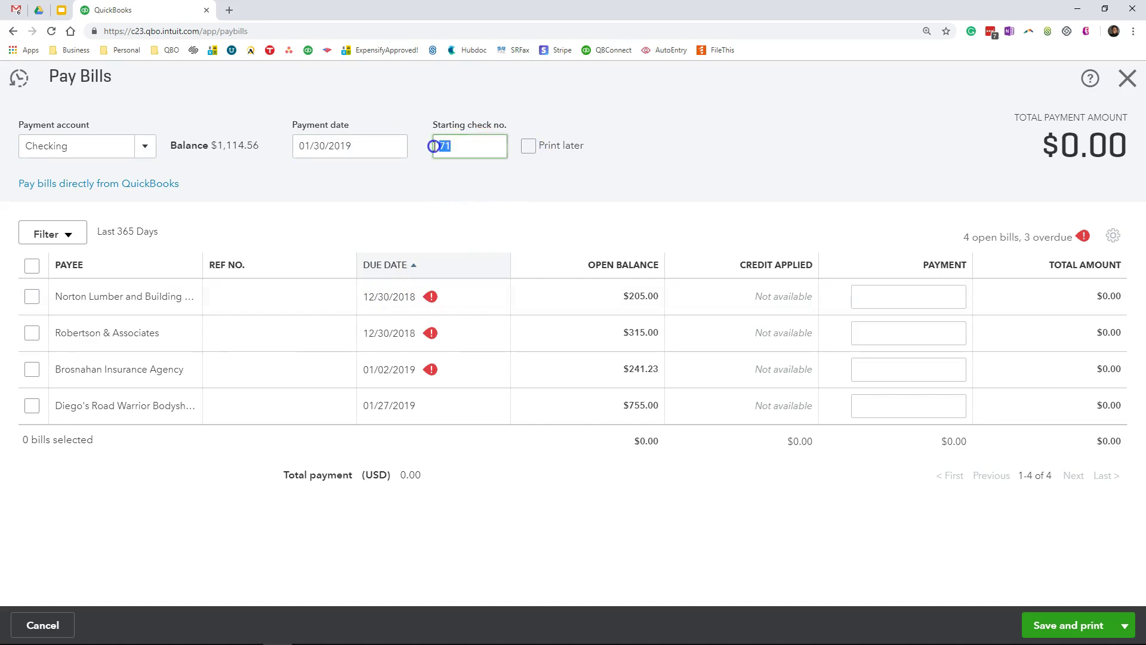
click(528, 146)
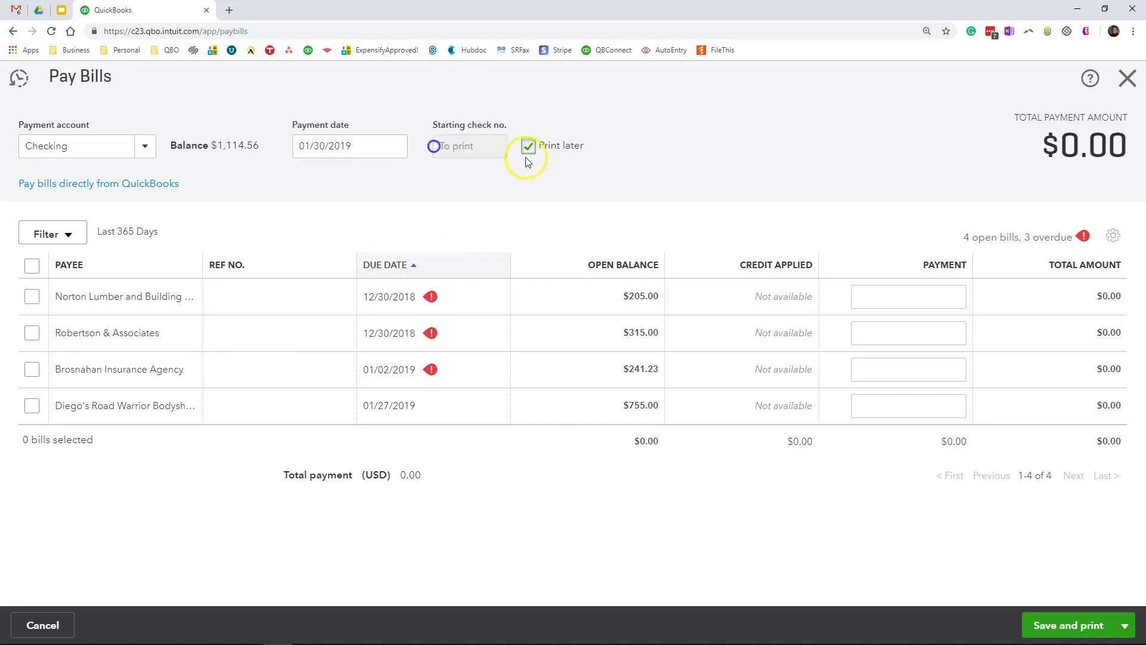
Select the Norton Lumber, Robertson & Associates and Brosnahan Insurance Agency bills, totalling $761.23
click(31, 297)
click(32, 332)
click(33, 369)
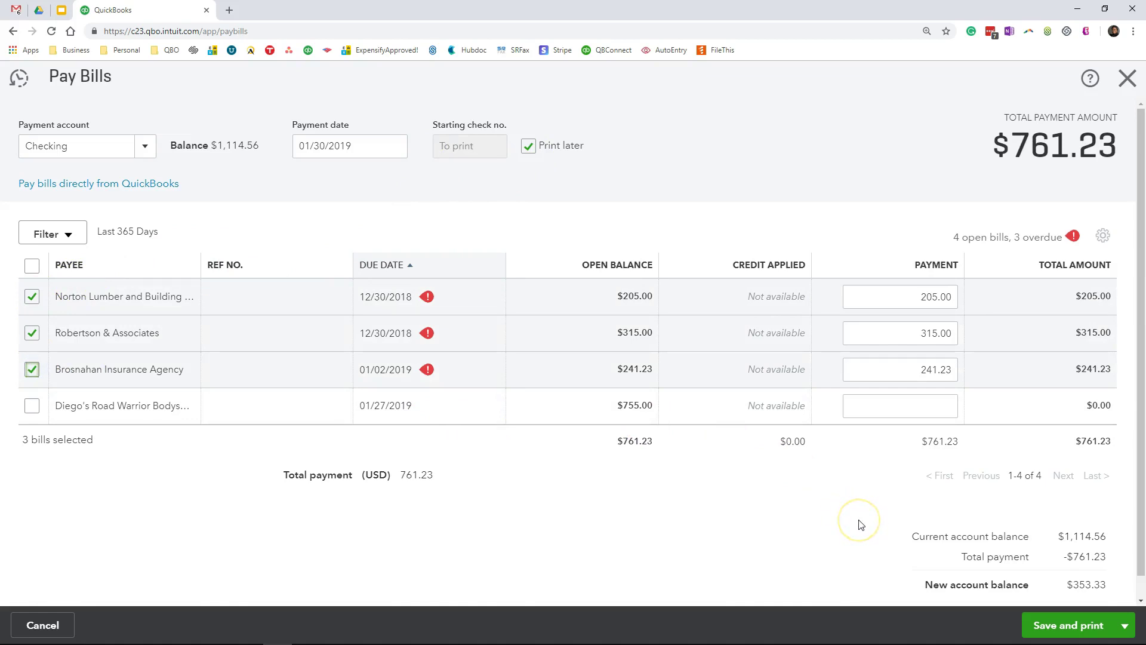
Save the three bill payments and go to the Voucher check print setup sample step
click(1054, 625)
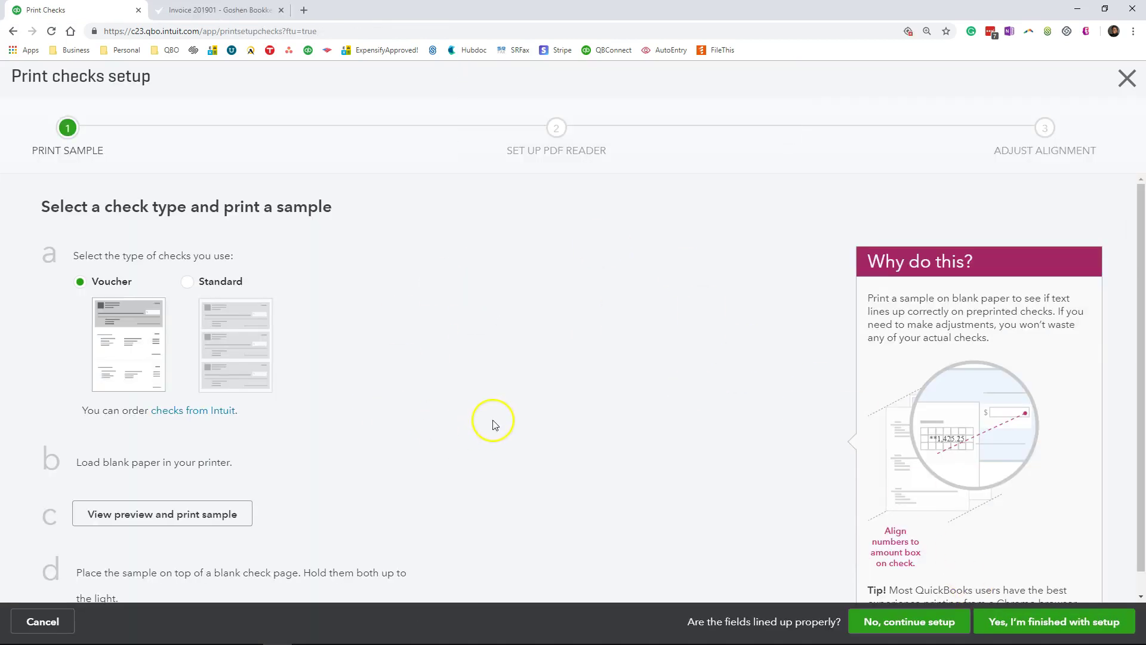
scroll(508, 424, down, 1)
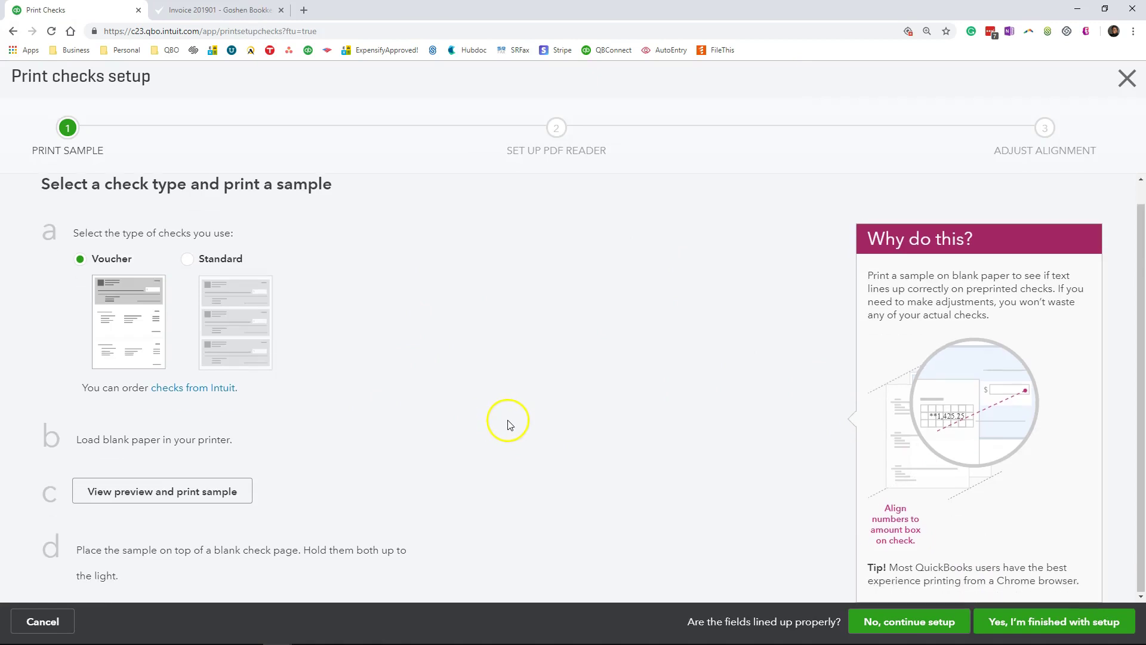
Review the voucher alignment sample check with its grid, then close the preview
click(228, 499)
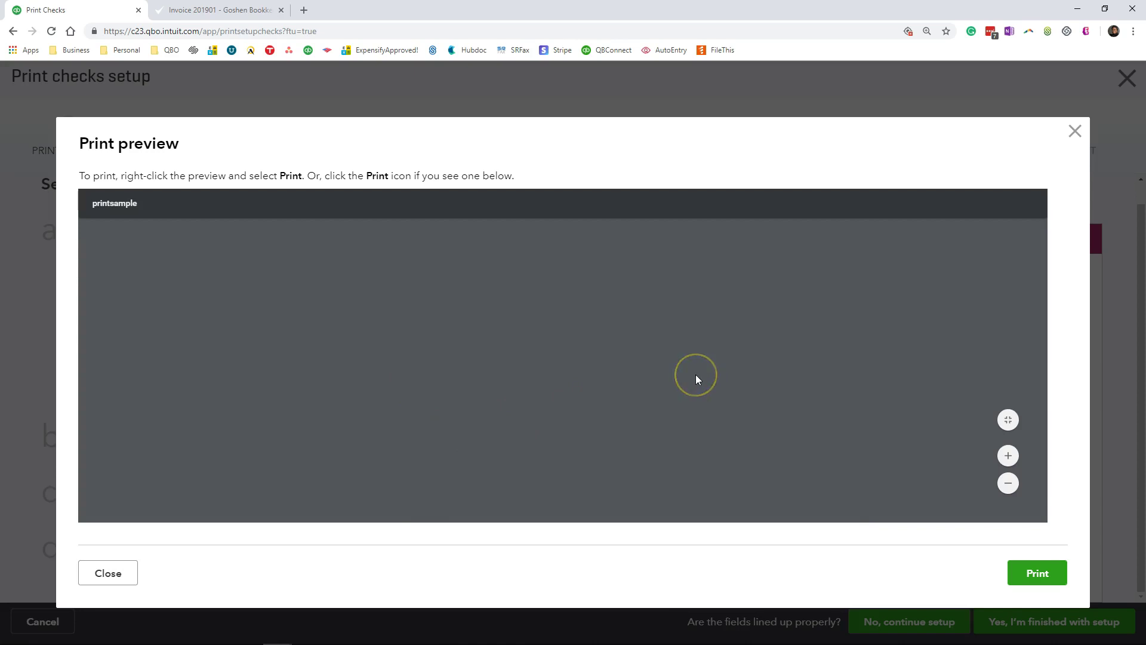
scroll(681, 382, down, 5)
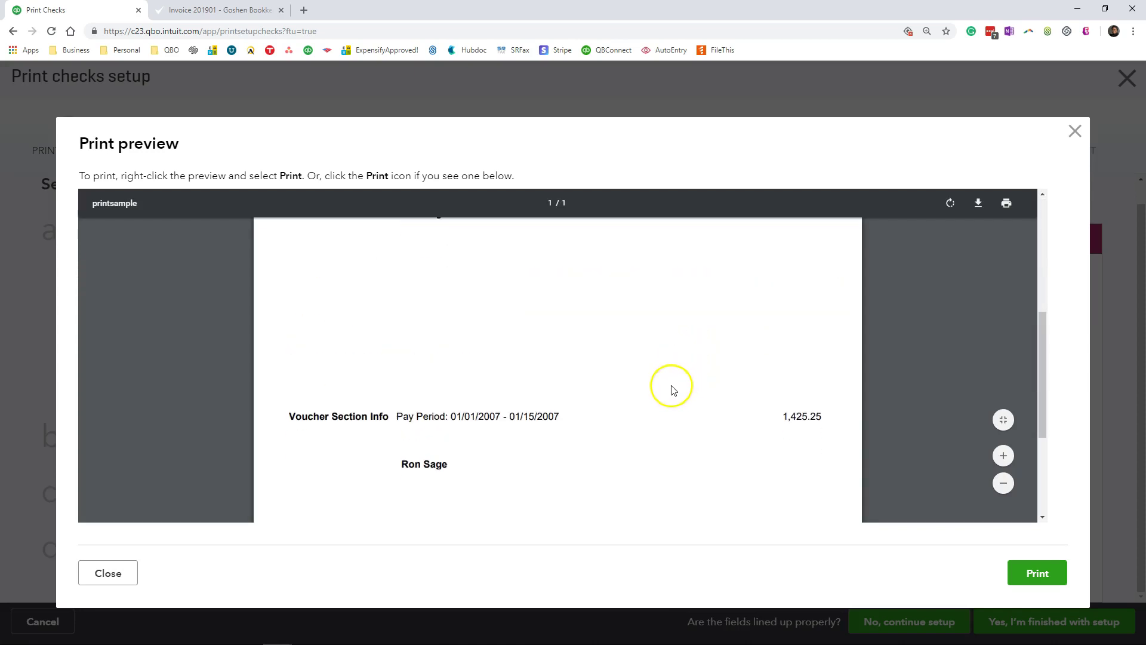
scroll(669, 390, down, 3)
scroll(669, 389, up, 10)
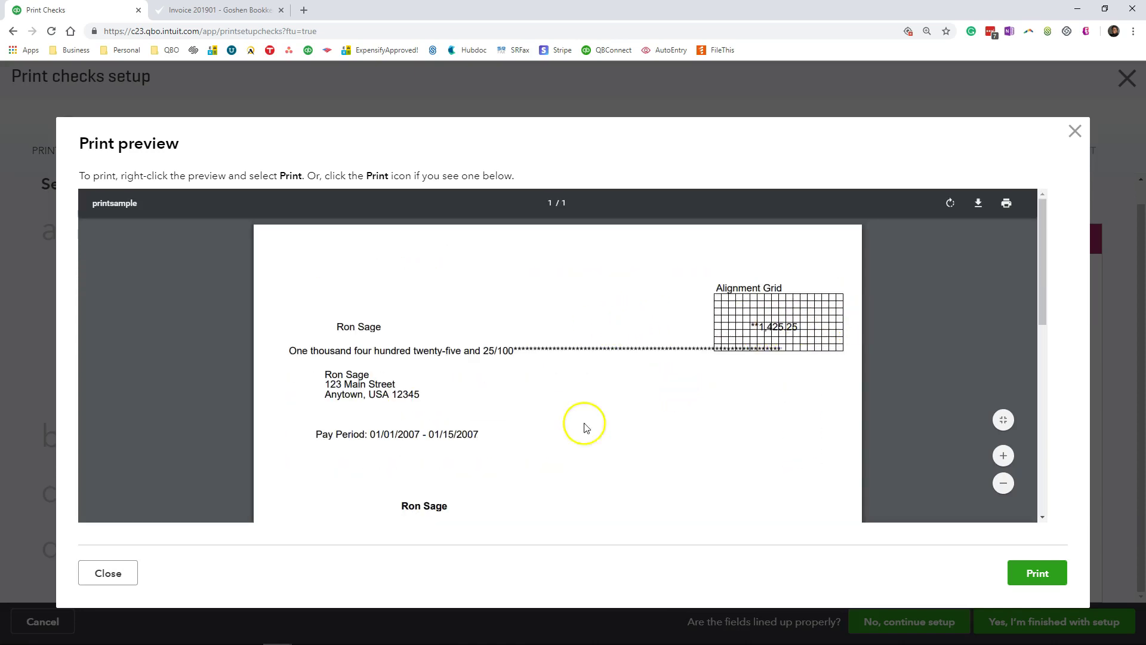
click(127, 574)
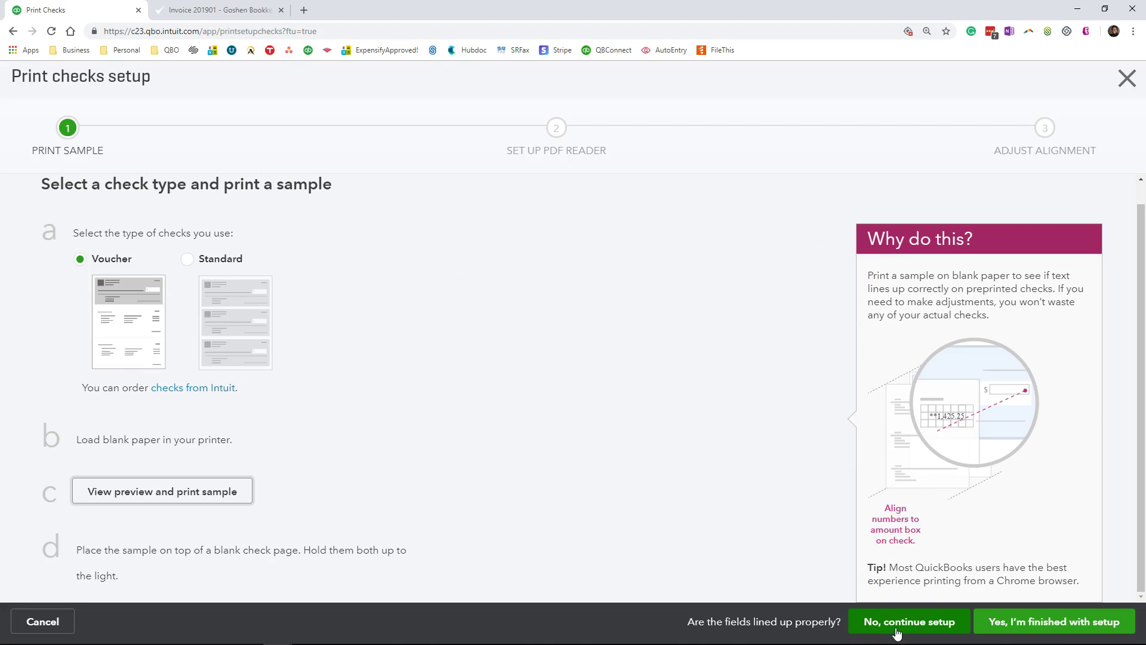
Finish check setup and set 72 as the starting check number for the three checks
click(1041, 628)
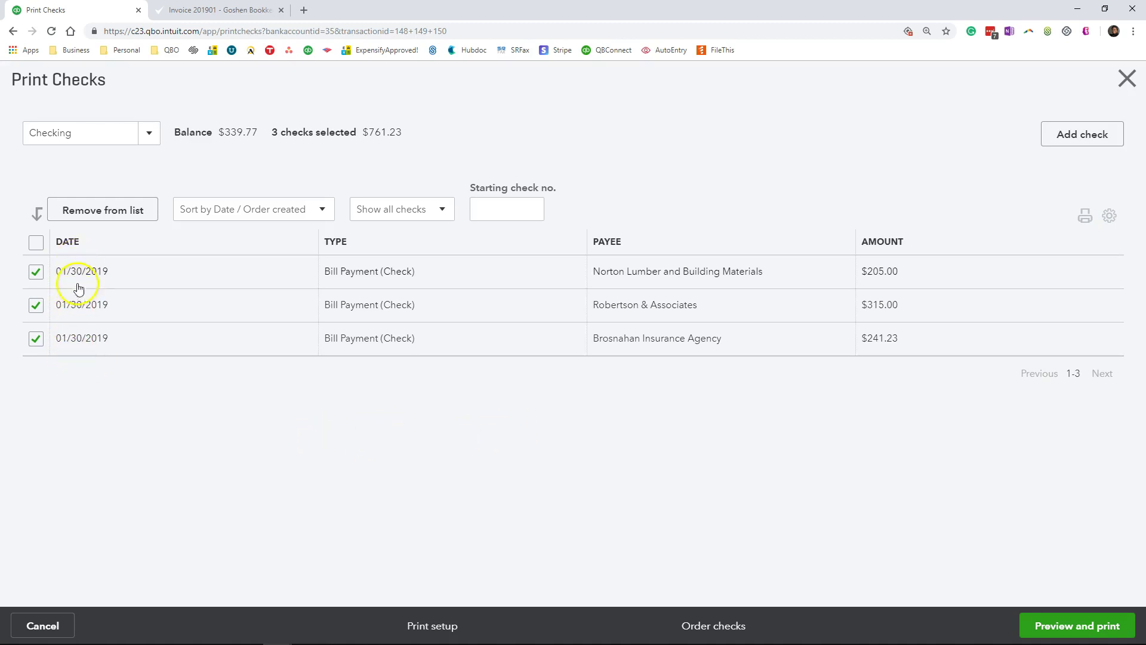
click(506, 212)
click(506, 212)
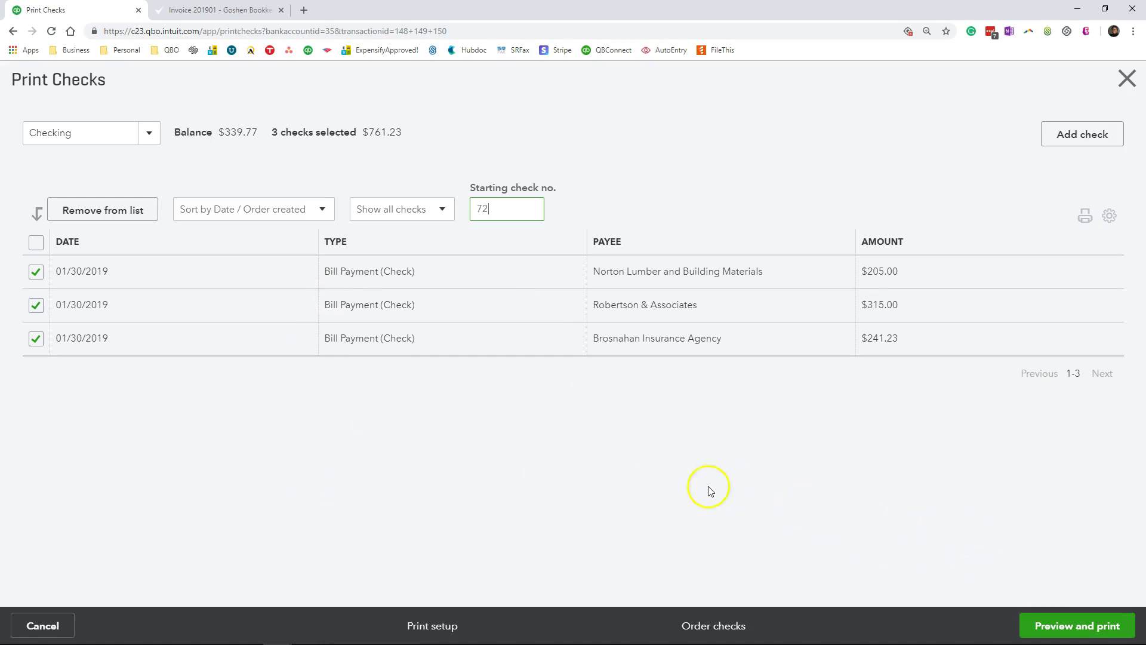
Review the three vendor checks in preview and send all 3 pages to print as PDF
click(1049, 629)
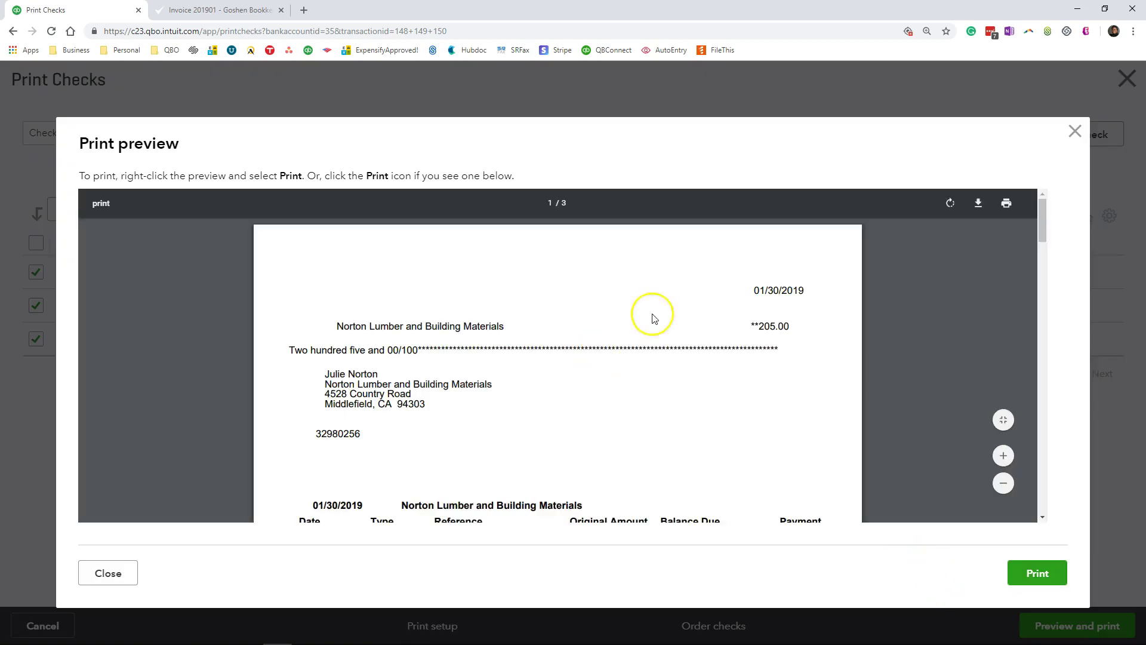
scroll(522, 384, down, 3)
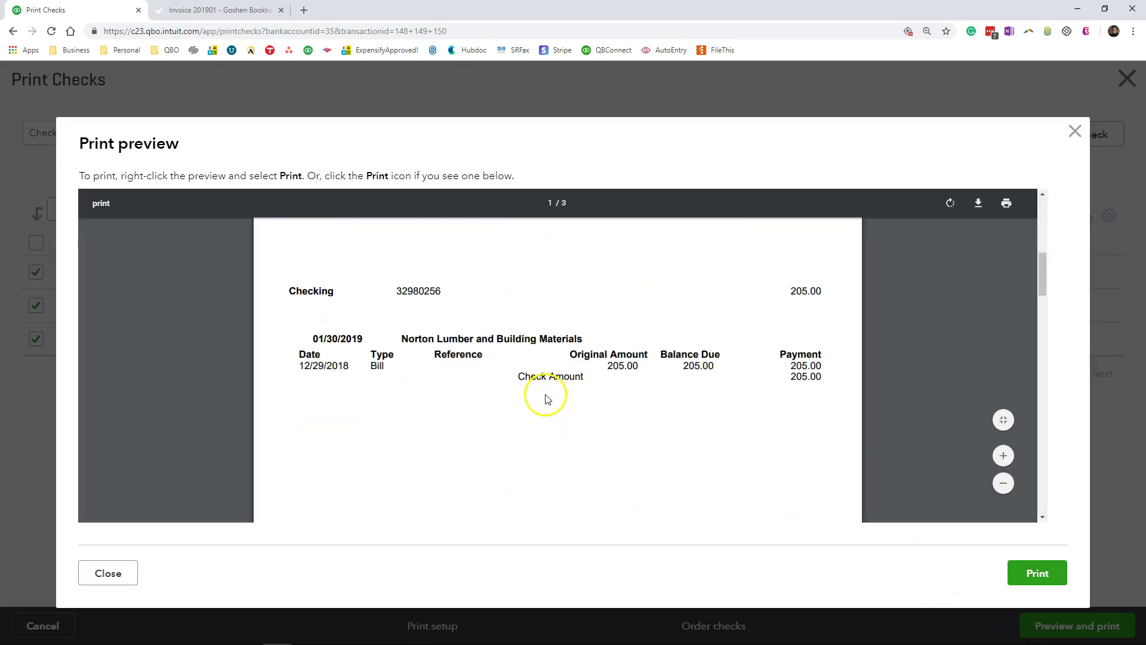
scroll(545, 399, down, 1)
scroll(545, 399, up, 4)
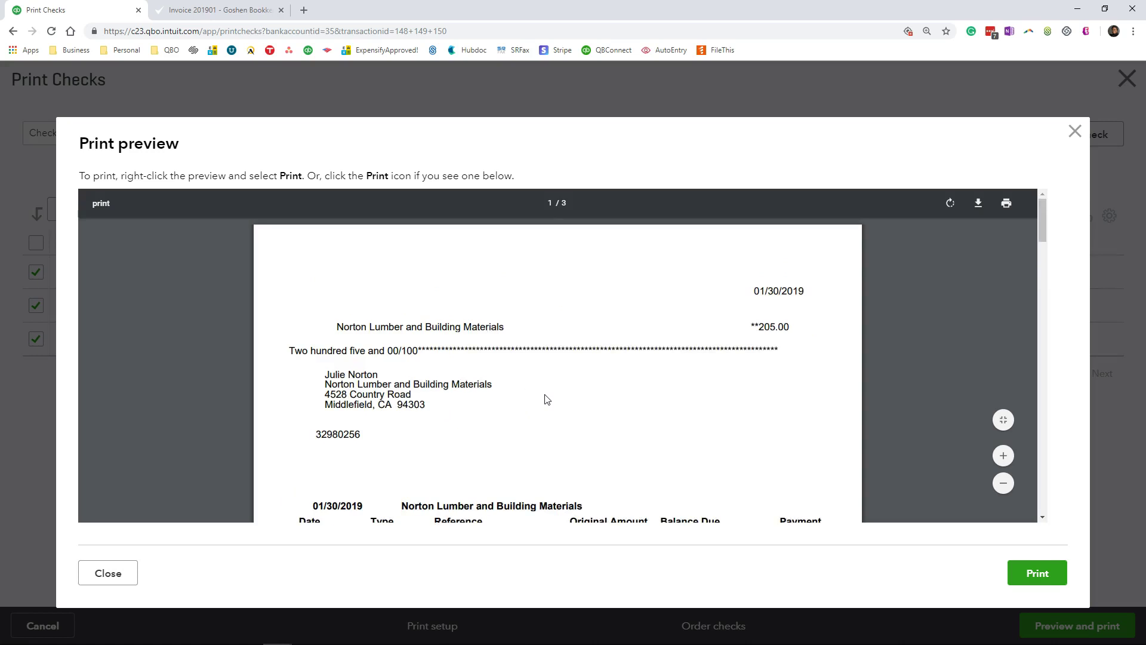
scroll(545, 399, down, 13)
scroll(546, 397, up, 8)
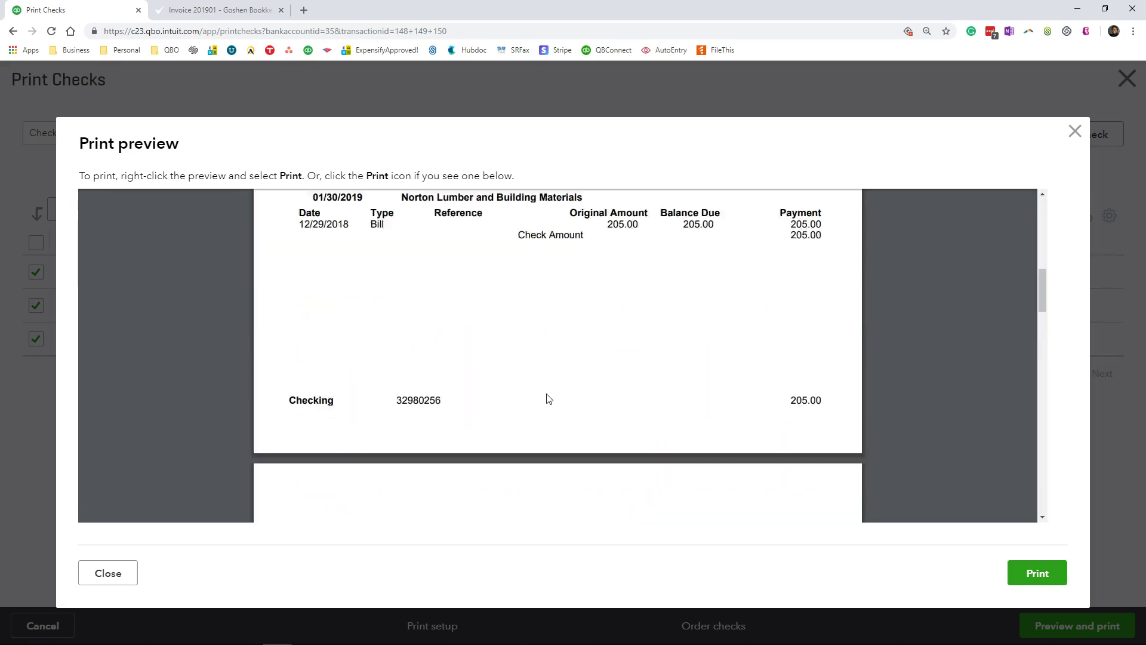
scroll(549, 399, up, 5)
click(1036, 573)
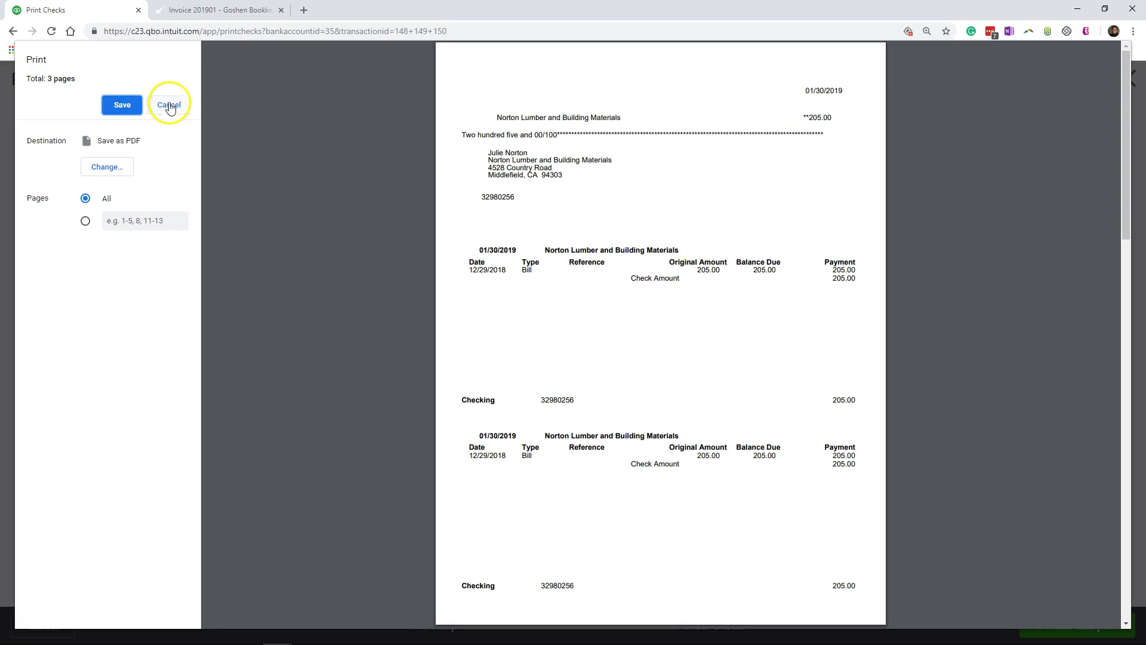
Save the three check pages as print.pdf in the Downloads folder
click(126, 110)
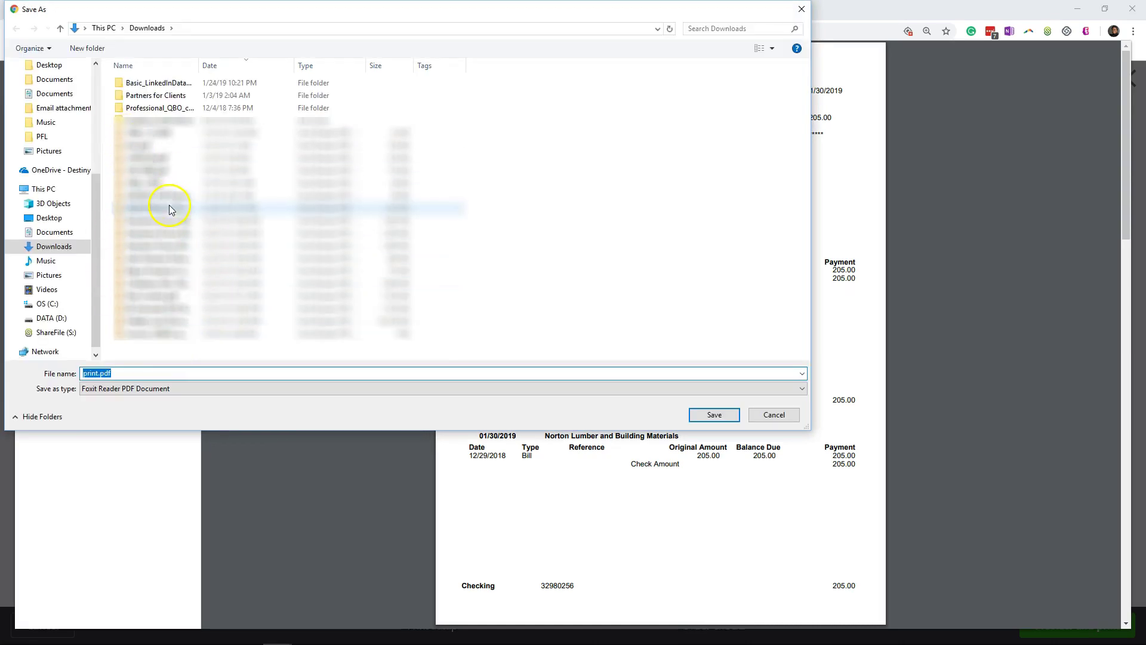
click(706, 421)
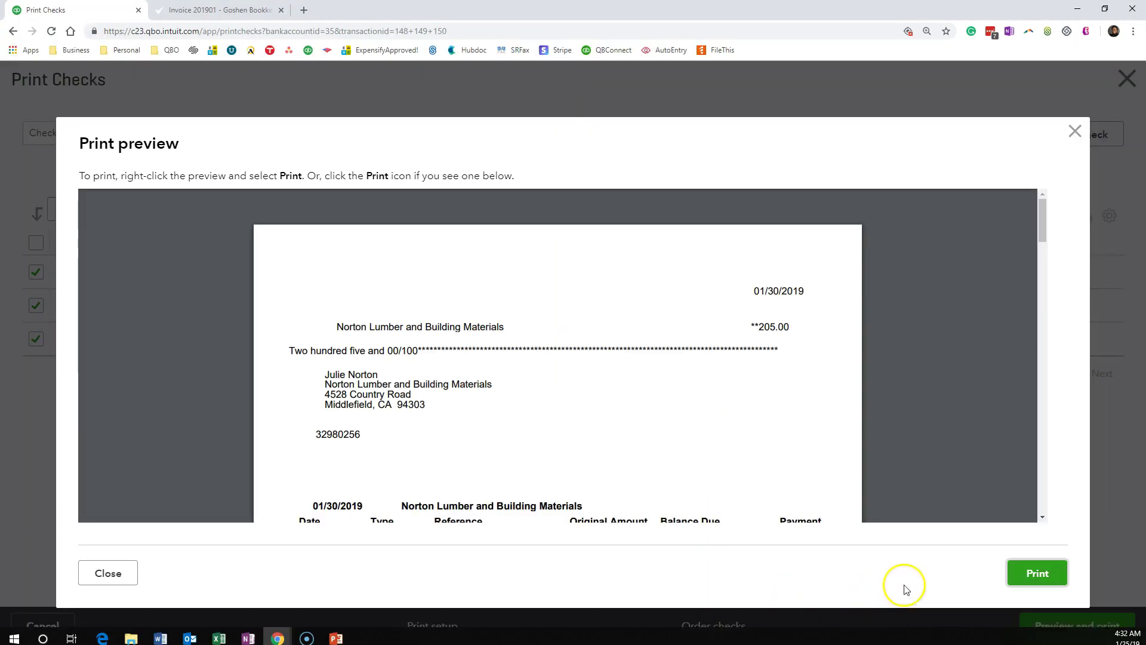
Confirm all checks printed correctly, emptying the queue at next check 75, and return to Vendors
click(130, 575)
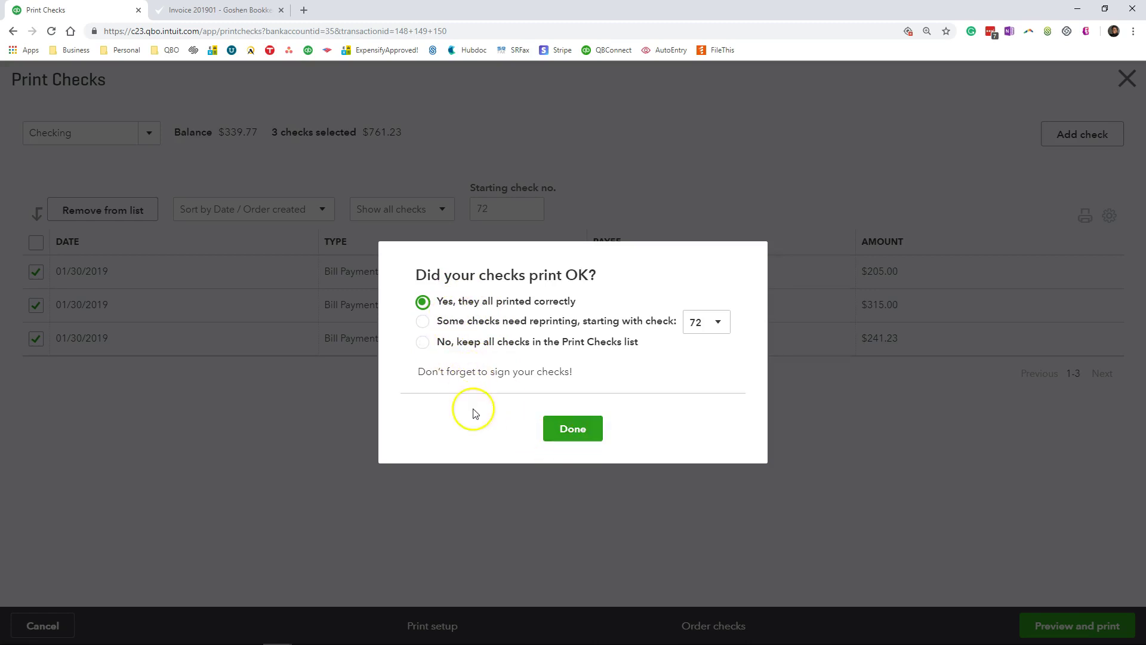
click(576, 431)
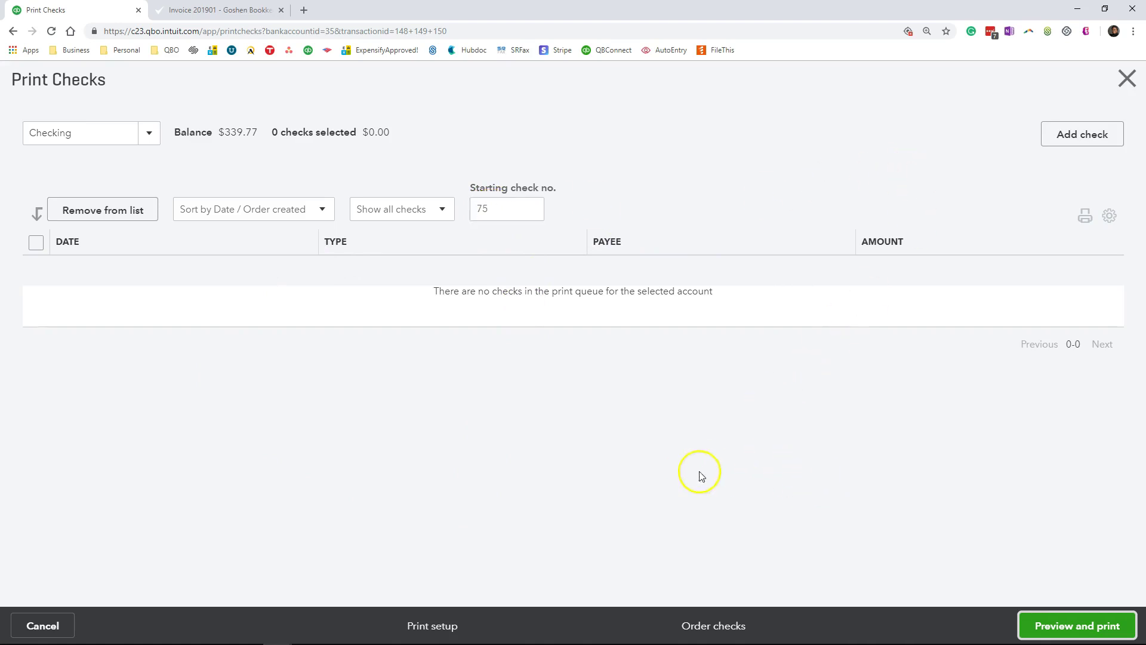
click(1127, 78)
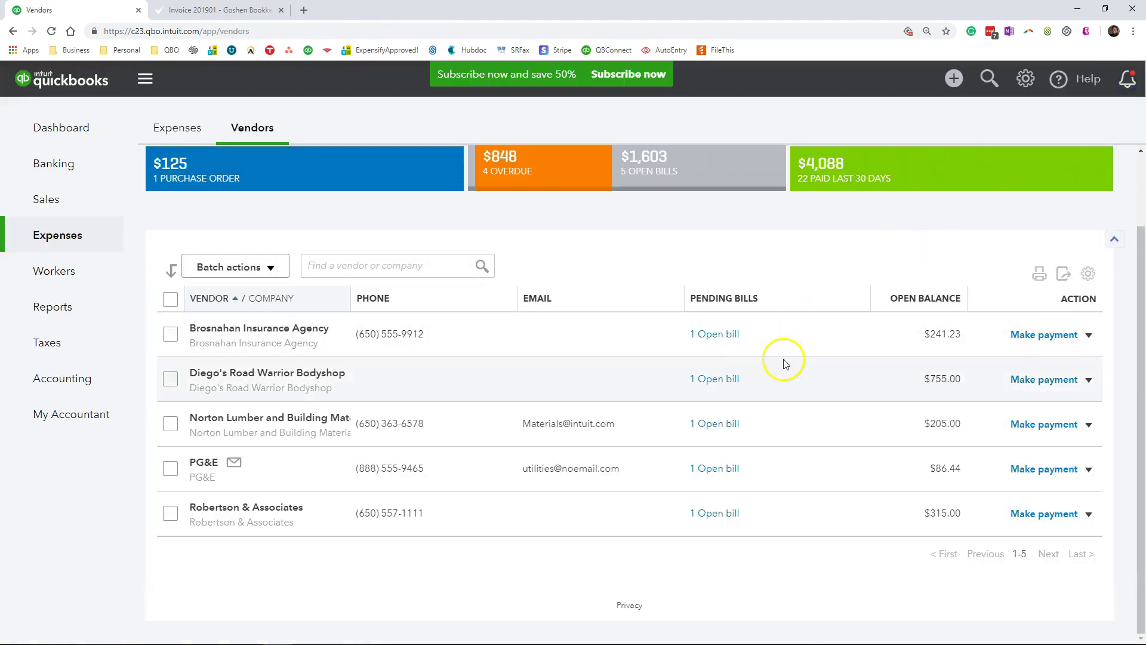